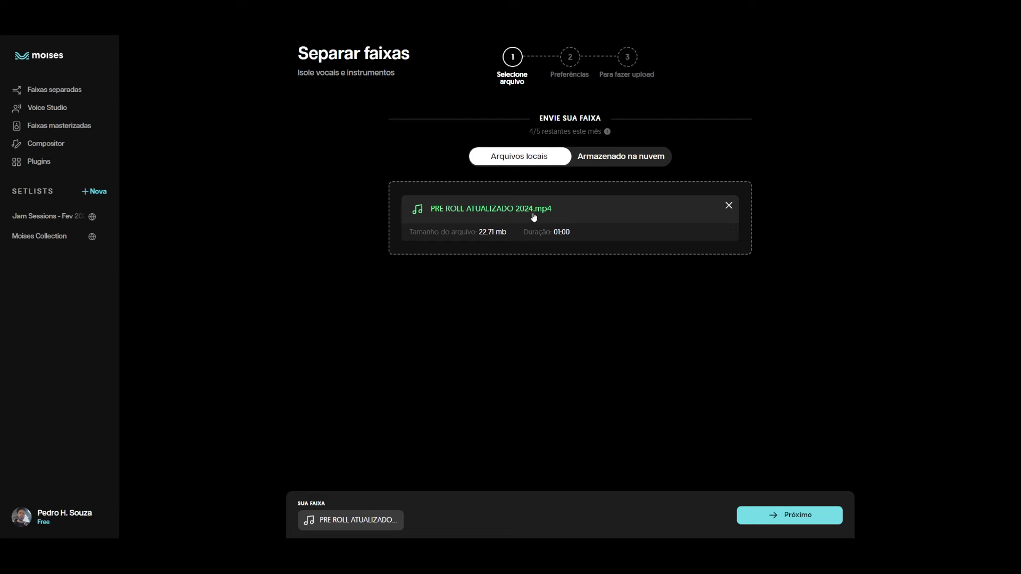
- Submit PRE ROLL ATUALIZADO 2024.mp4 for separation into Vocais, Bateria, Baixo and Outros, and open the separated track
click(789, 515)
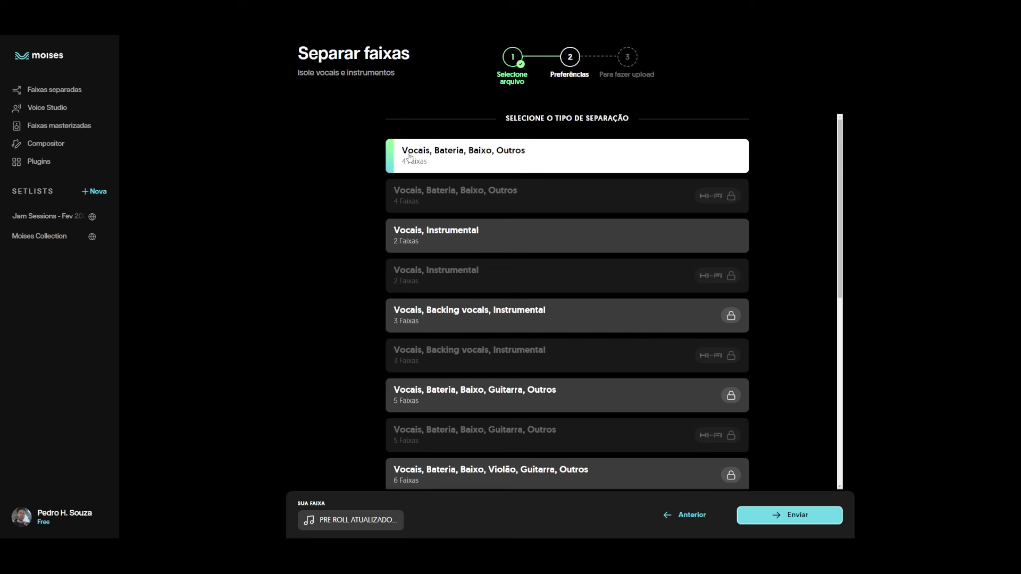
scroll(639, 265, down, 1)
click(782, 514)
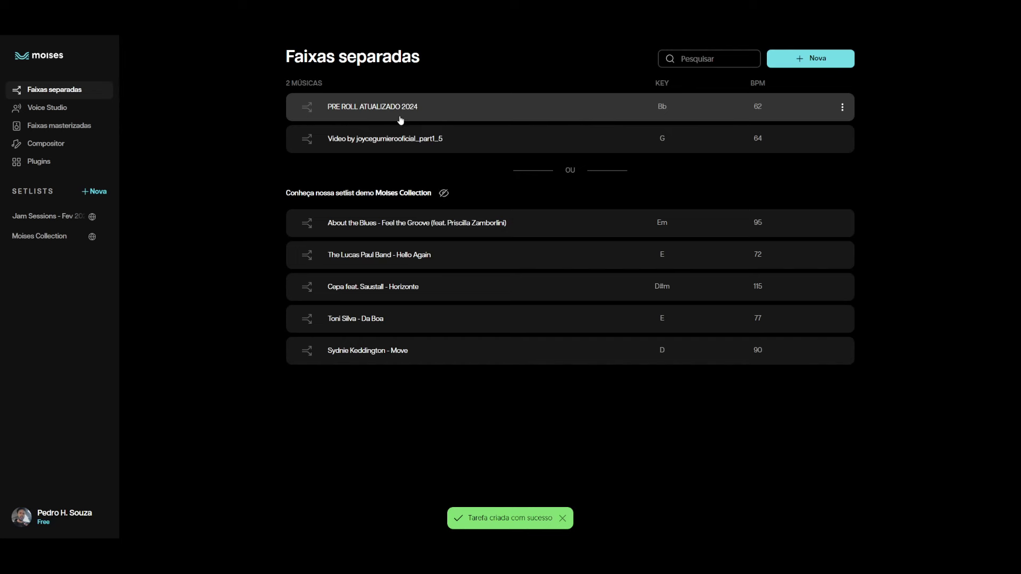
click(435, 109)
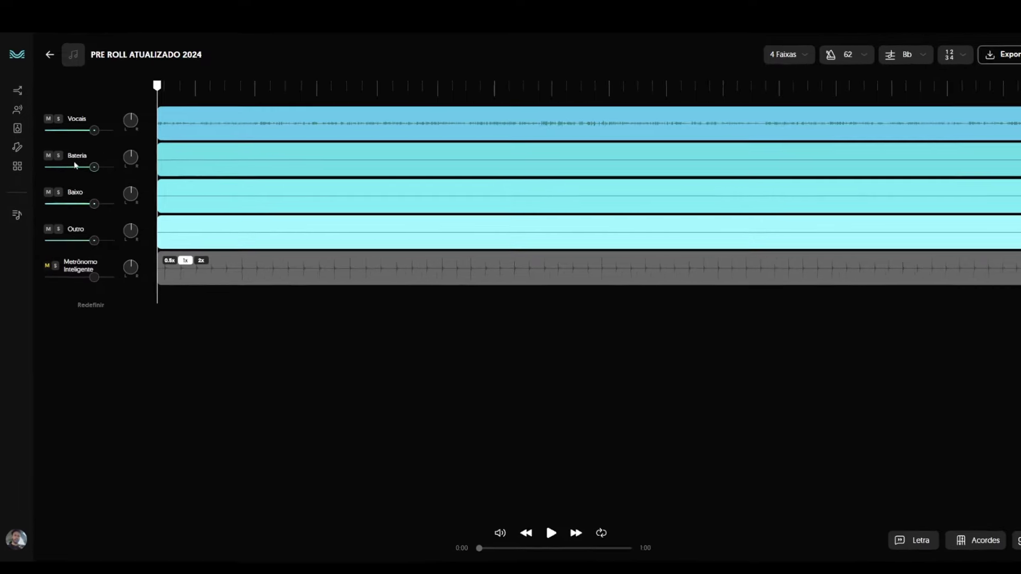
- Lower the volume of the Bateria, Baixo and Outro stems to the minimum so only Vocais plays
mouse_move(95, 168)
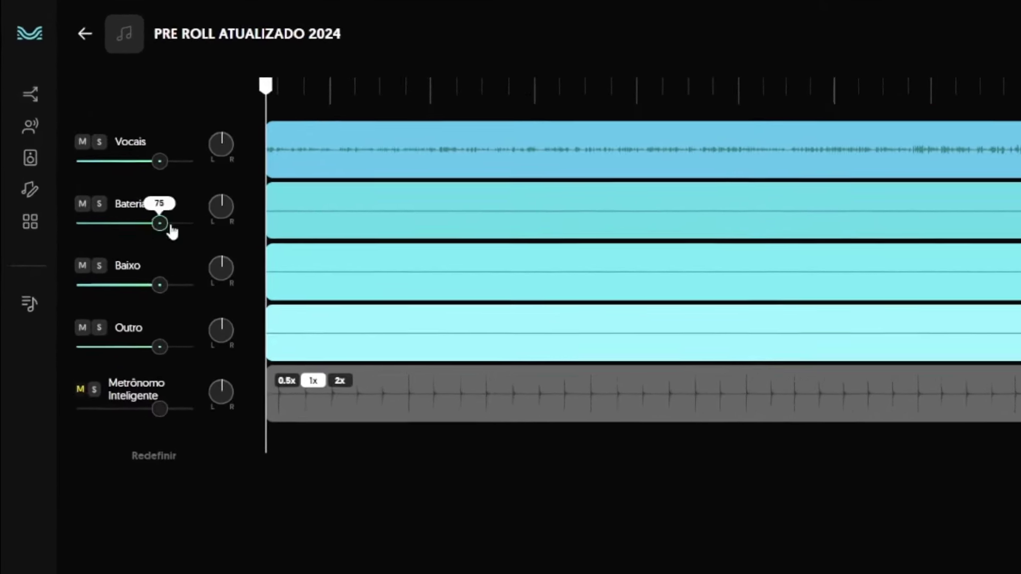
mouse_move(161, 358)
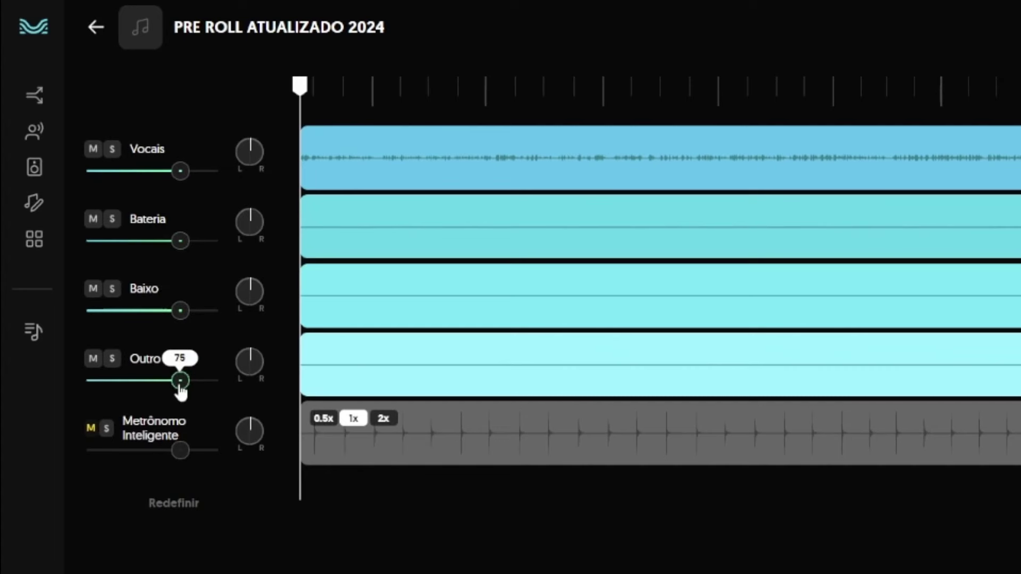
mouse_move(174, 183)
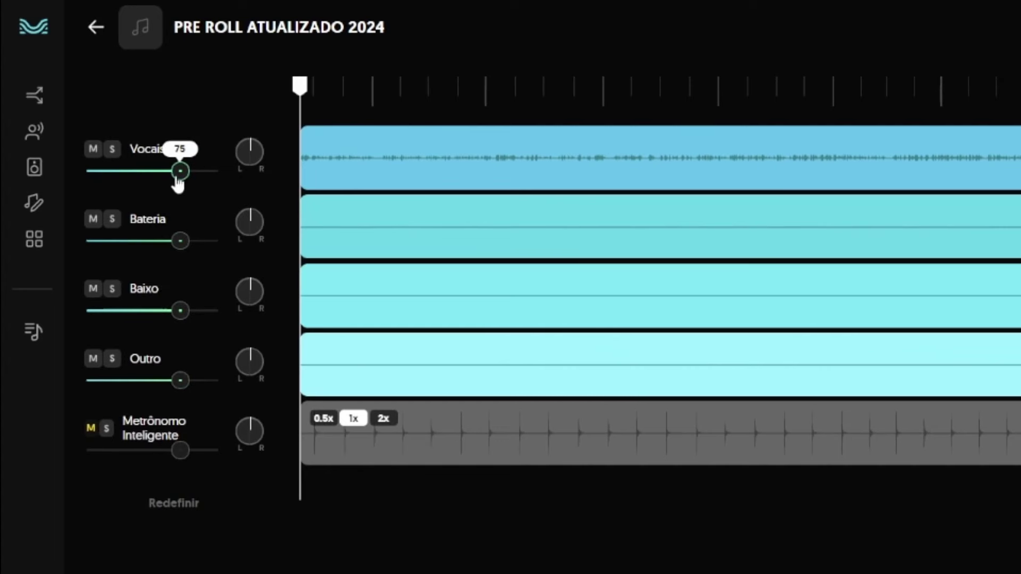
mouse_move(179, 253)
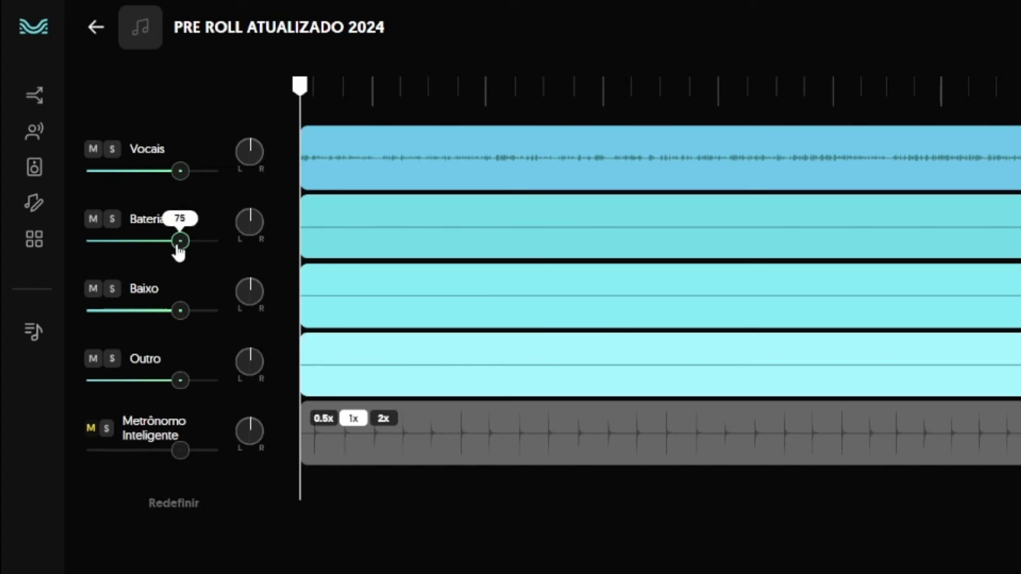
drag(179, 249, 77, 255)
drag(178, 313, 80, 322)
drag(182, 381, 81, 388)
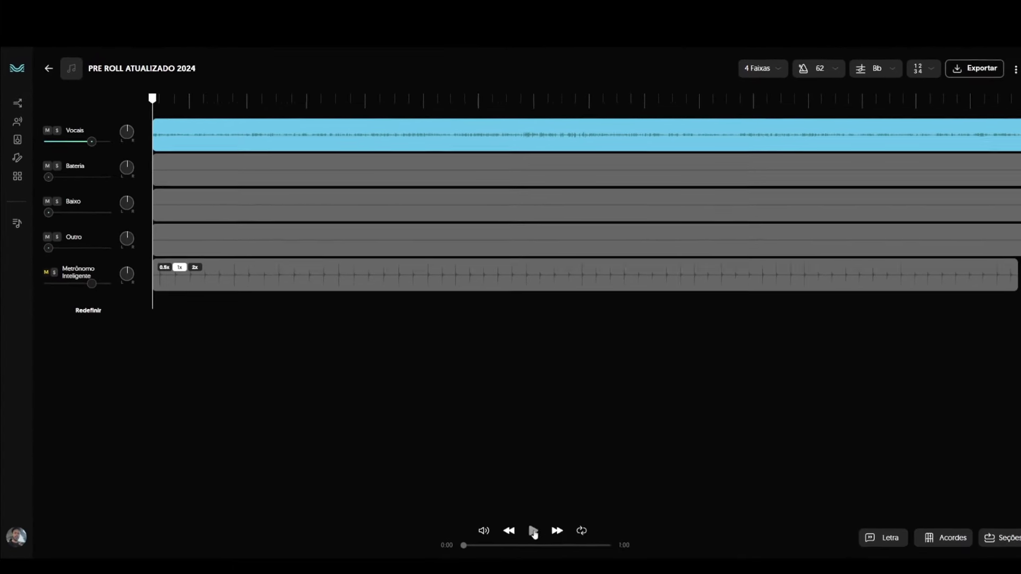
- Play short passages of the isolated vocals, and open the export options for the track
click(539, 535)
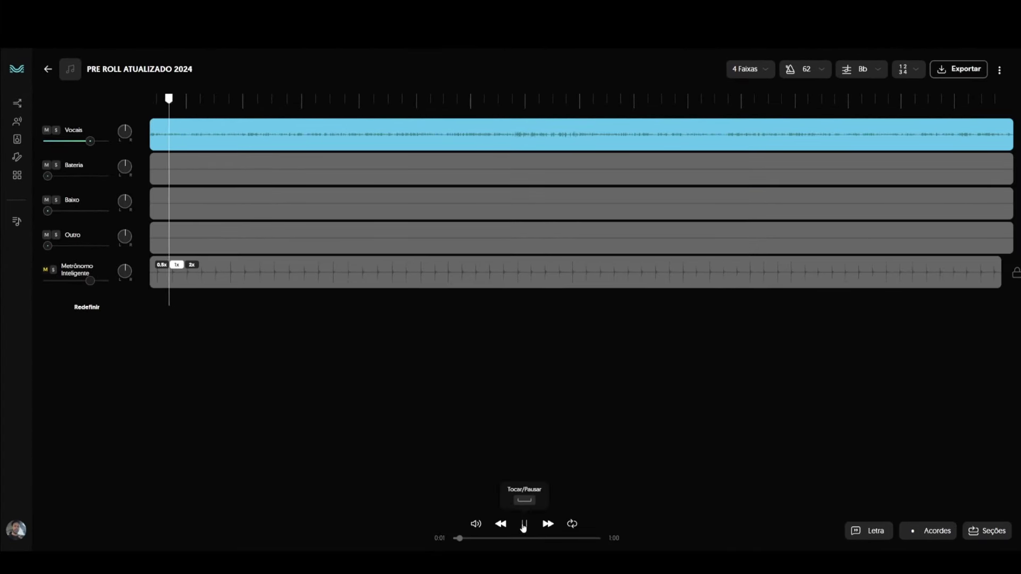
click(523, 526)
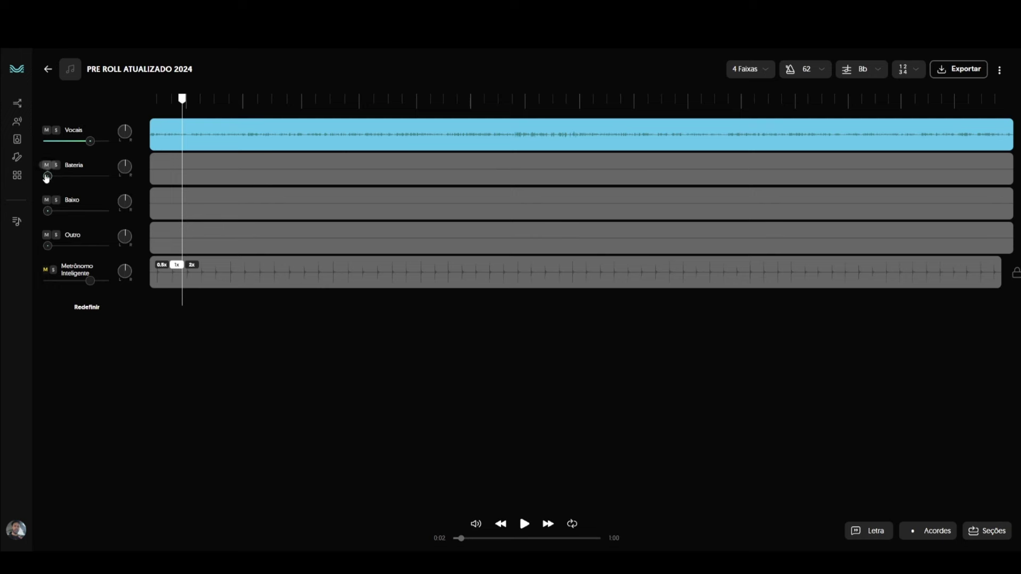
click(523, 526)
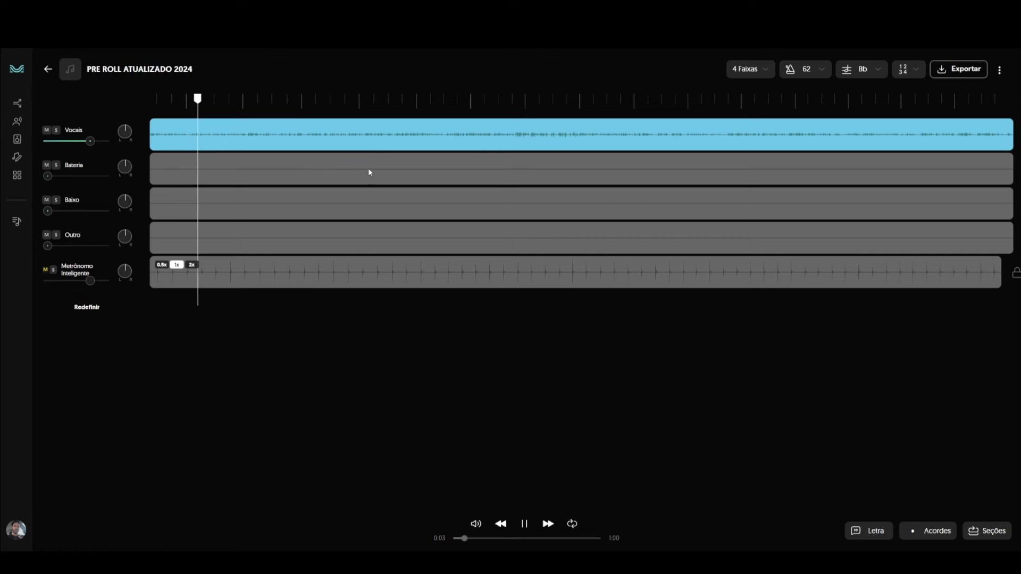
click(525, 524)
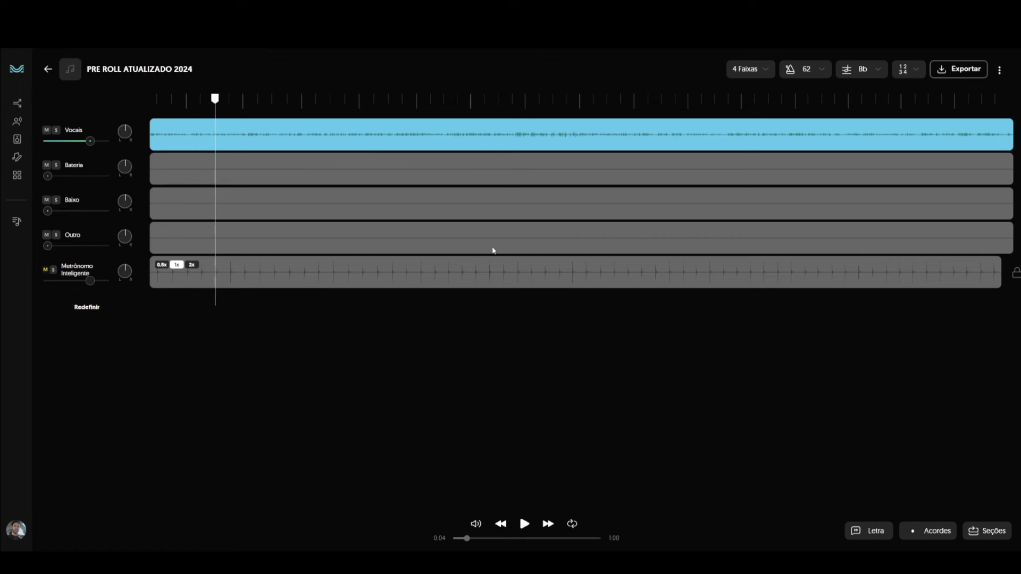
click(956, 71)
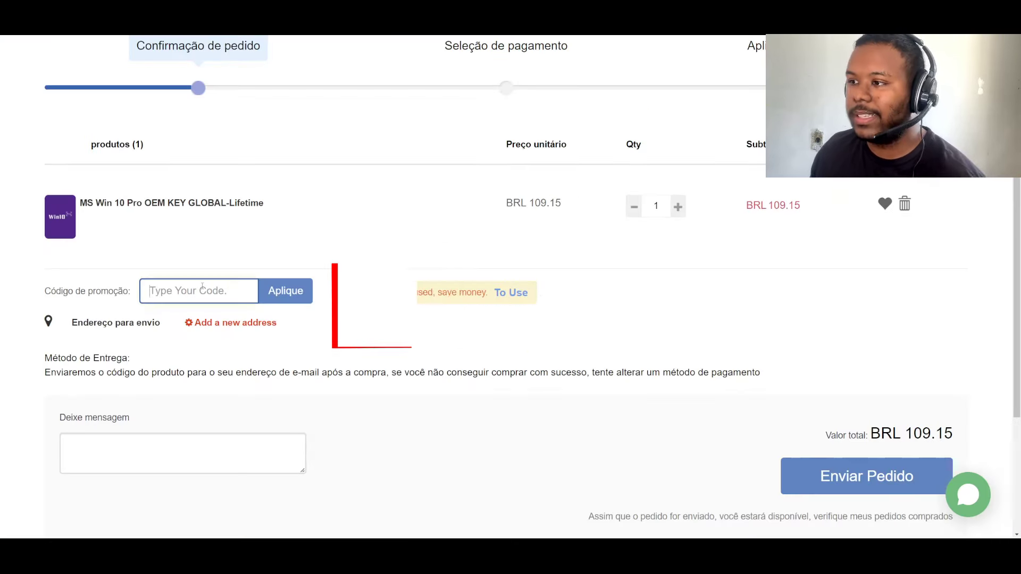
- In the GoodOffer24 store, apply promotion code HW30 to the MS Win 10 Pro OEM key order and check its total
text(HW30)
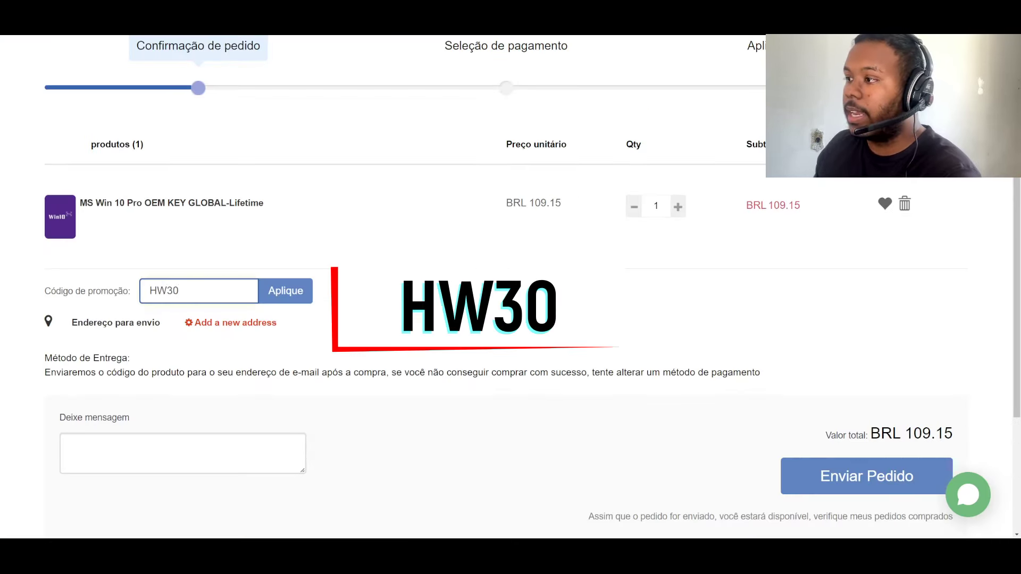
click(288, 293)
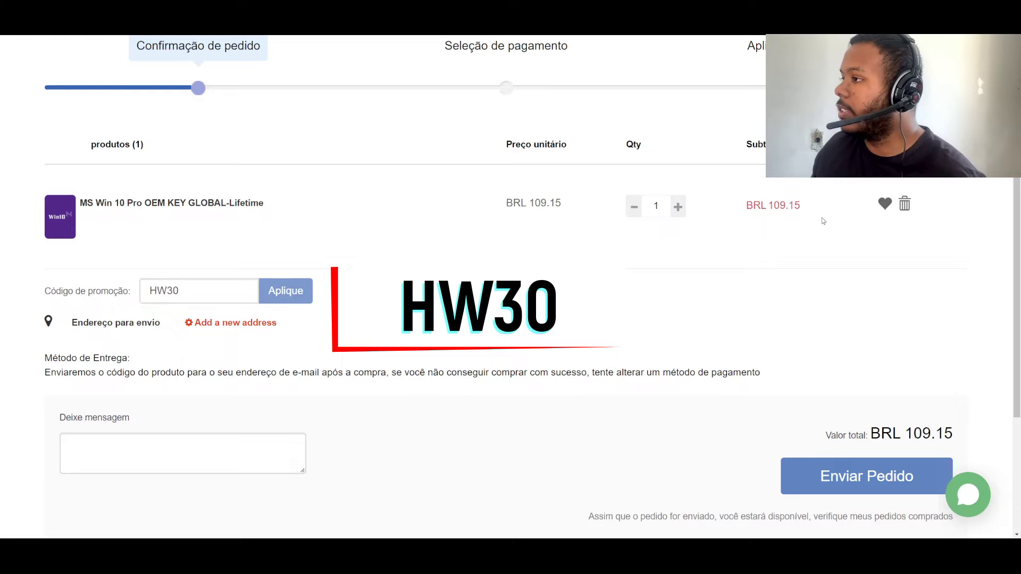
ctrl+scroll(803, 211, up, 4)
scroll(771, 258, down, 7)
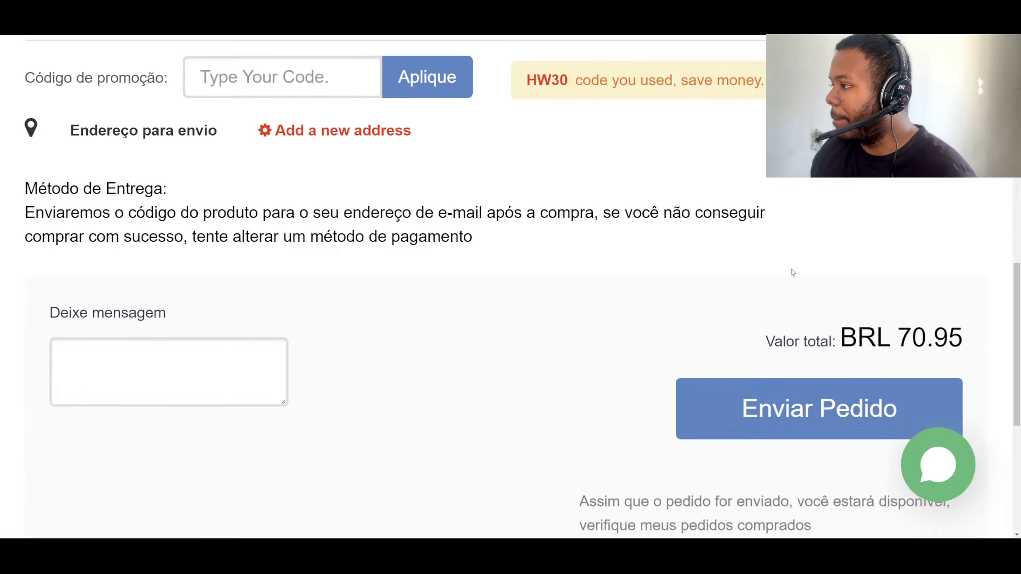
drag(766, 341, 967, 338)
click(968, 339)
ctrl+scroll(968, 339, up, 1)
scroll(798, 297, down, 3)
click(776, 283)
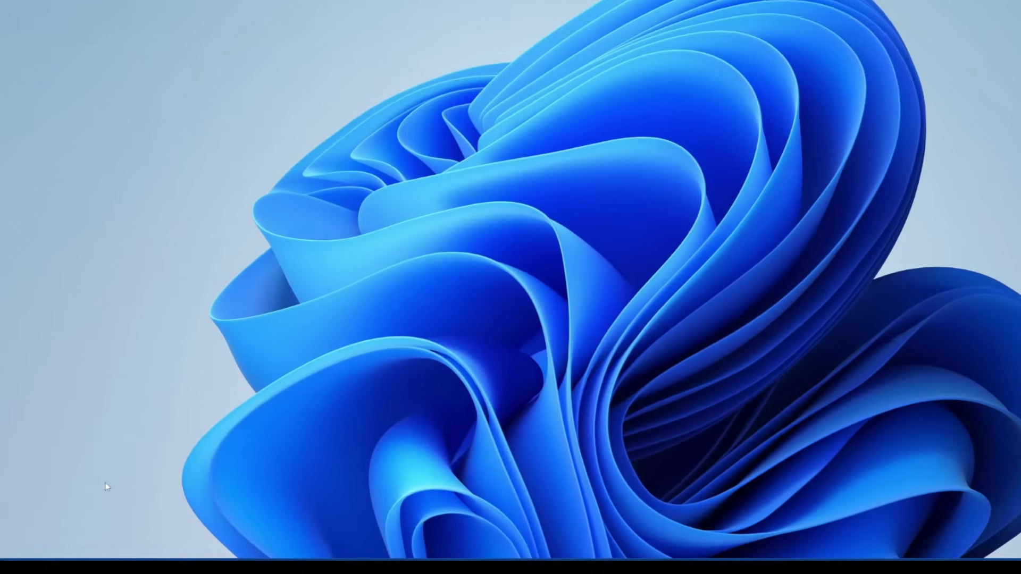
- Switch to the Windows activation settings and activate Windows with the pasted product key
key(super)
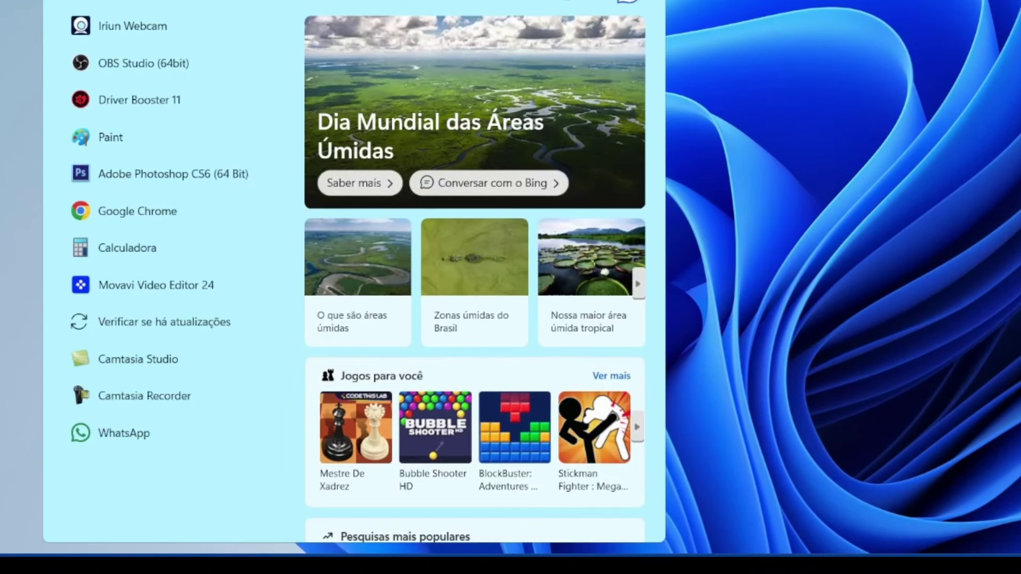
text(ATIVACAO)
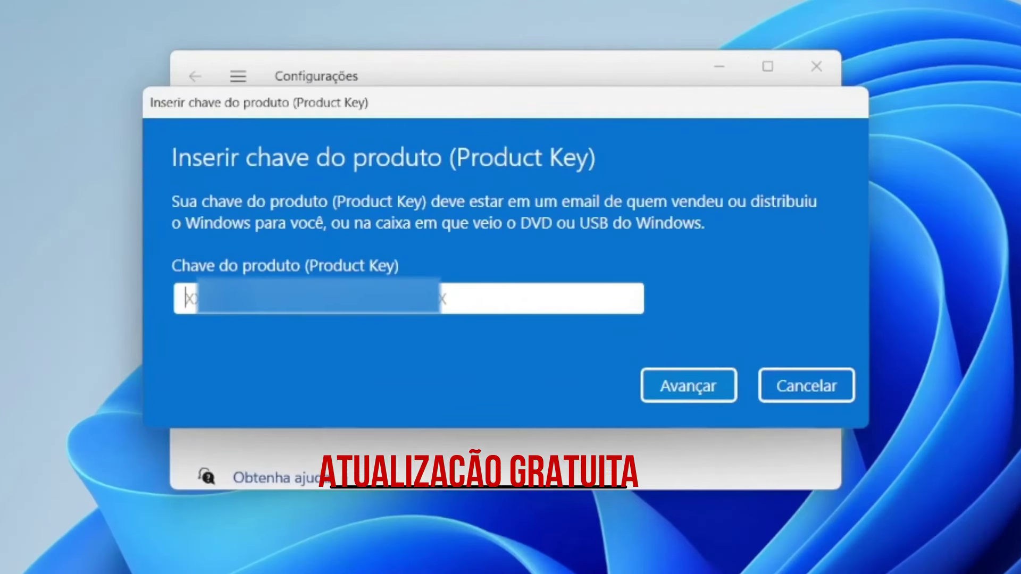
key(ctrl+v)
click(711, 388)
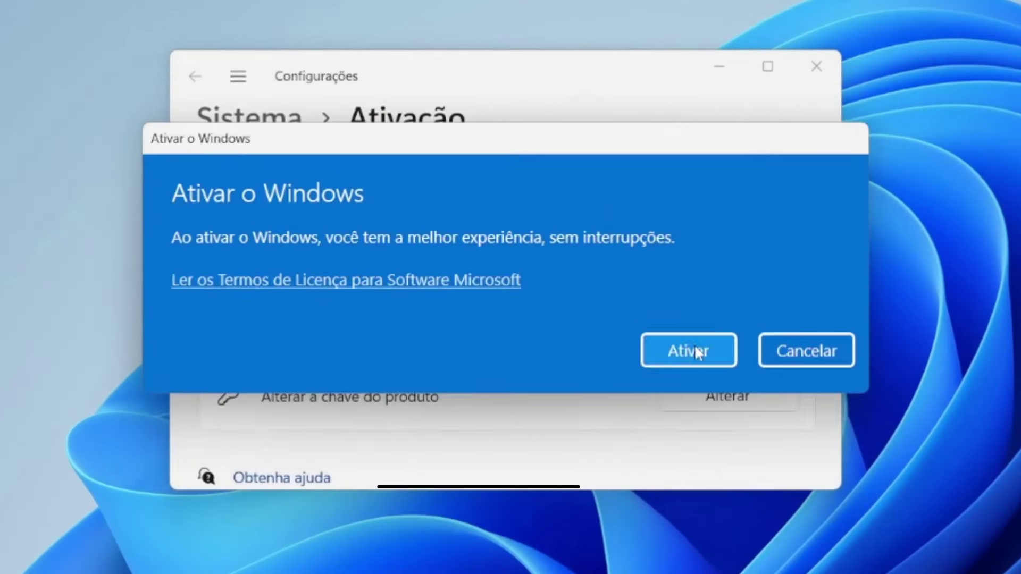
click(698, 353)
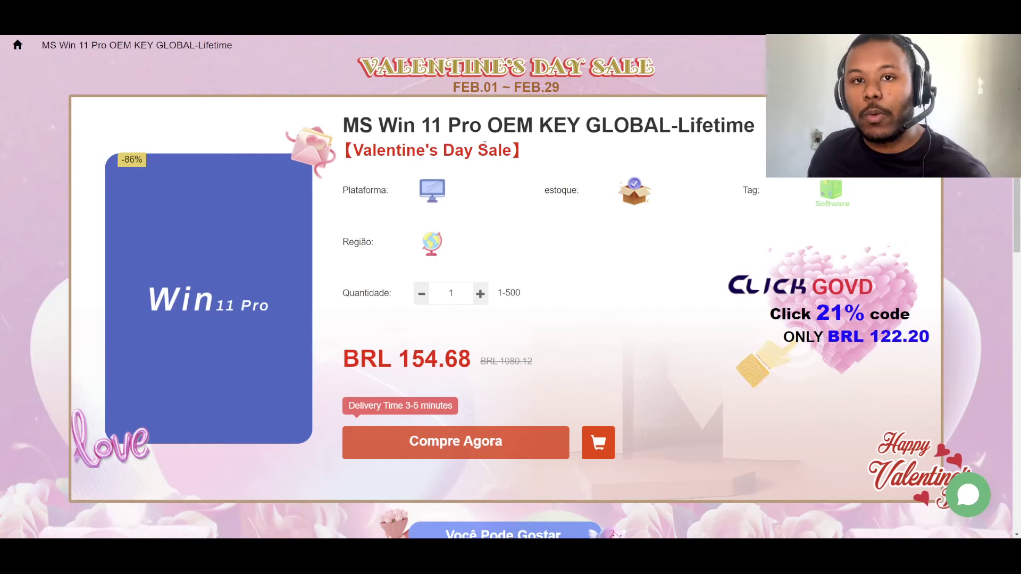
- Return to the GoodOffer24 store, order the MS Win 11 Pro OEM key with promotion code HW30 and check the price
click(469, 441)
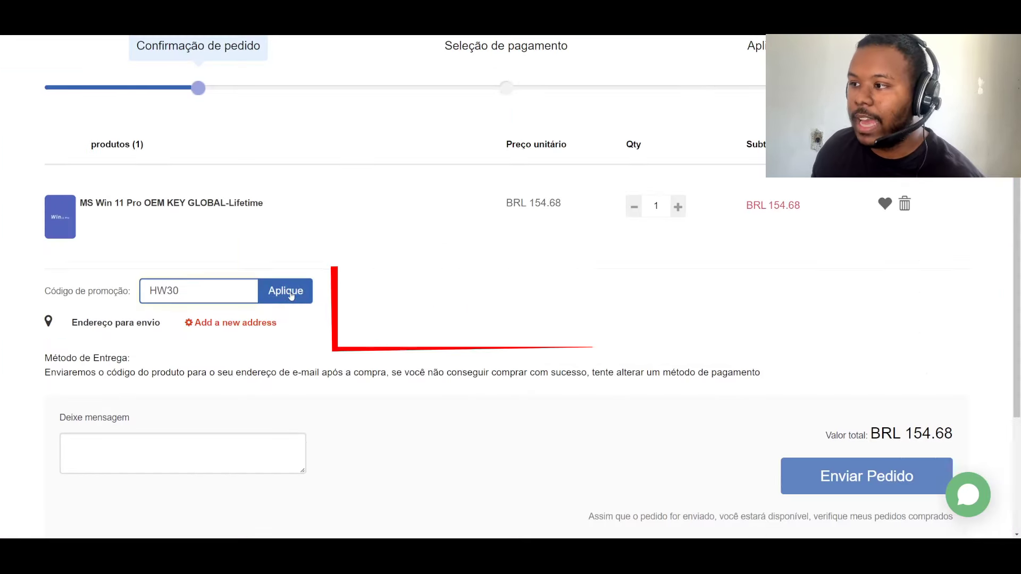
click(292, 297)
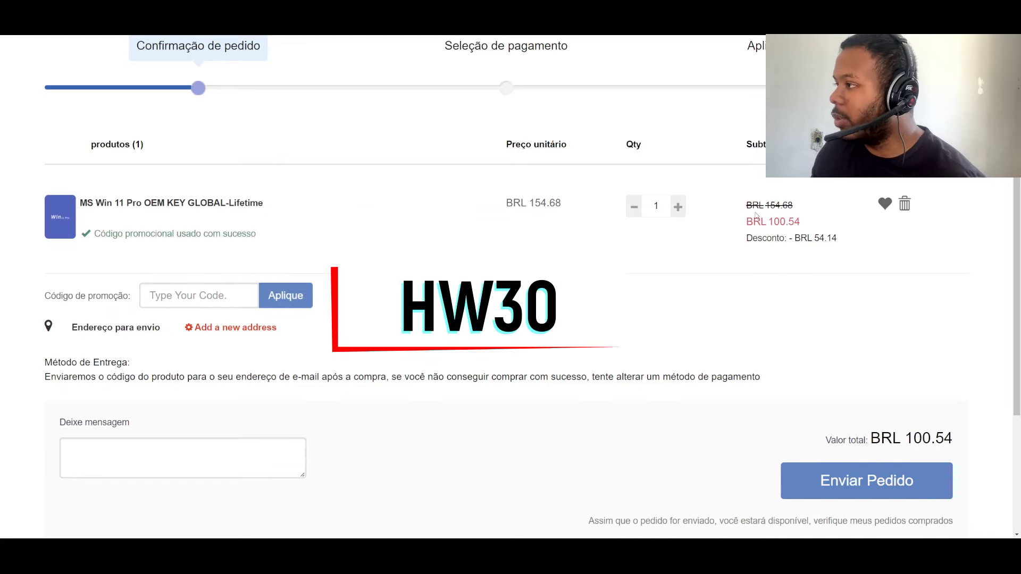
key(ctrl+plus)
key(ctrl+plus)
key(ctrl+plus)
key(ctrl+plus)
key(ctrl+plus)
triple_click(204, 171)
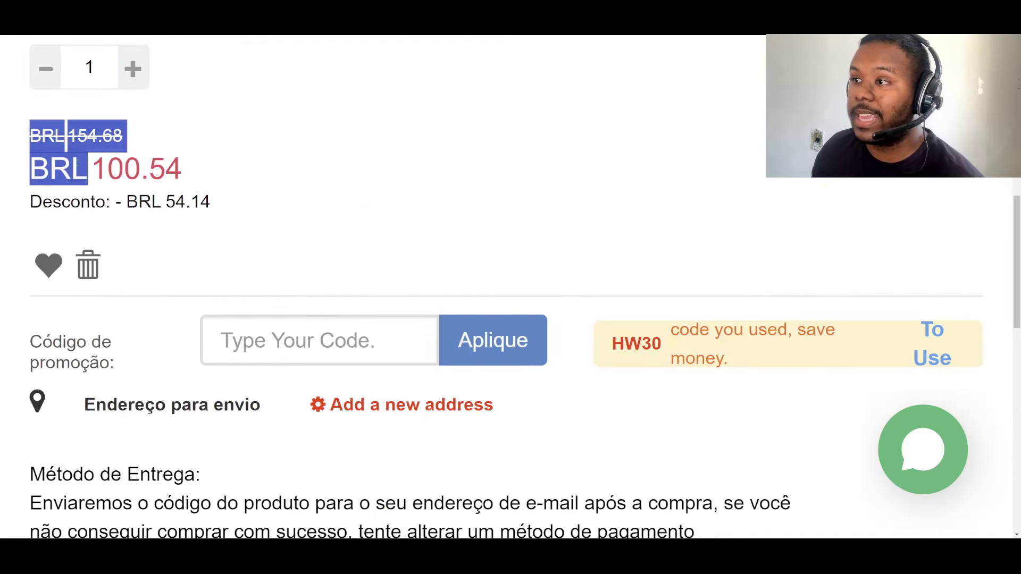
click(560, 211)
scroll(560, 210, down, 5)
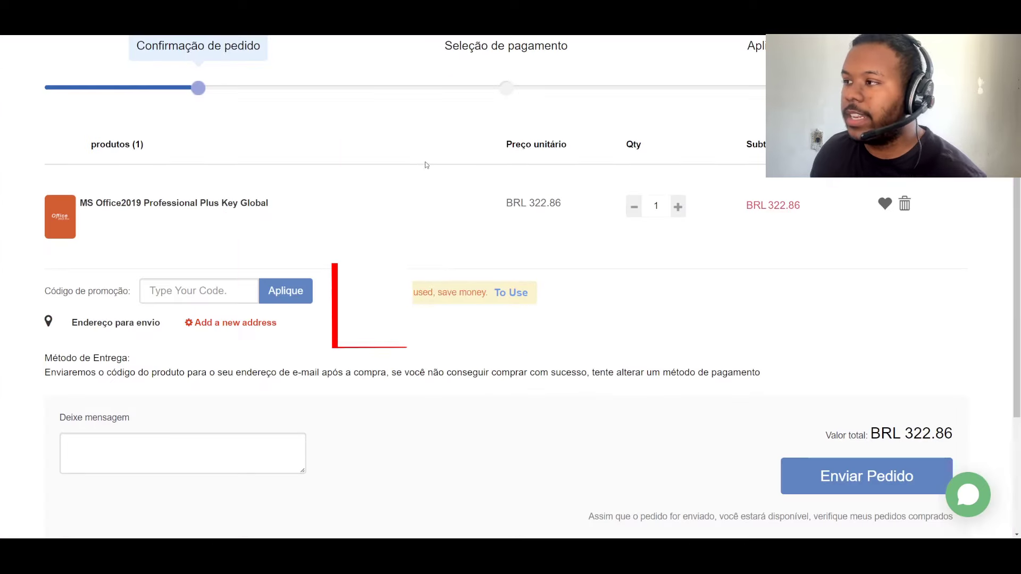
- Apply promotion code HW30 to the MS Office2019 Professional Plus key order and check the discount
text(30)
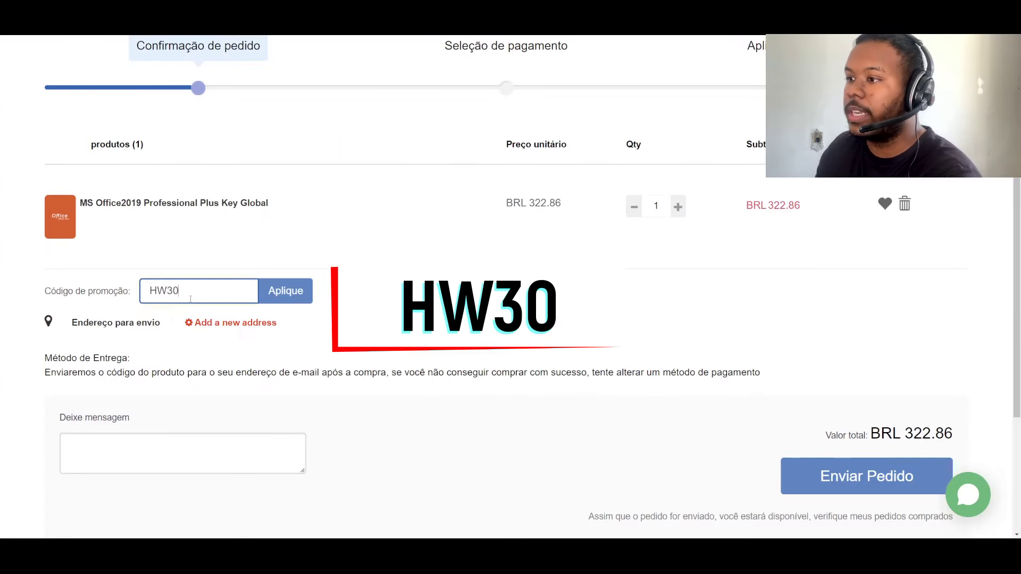
click(287, 287)
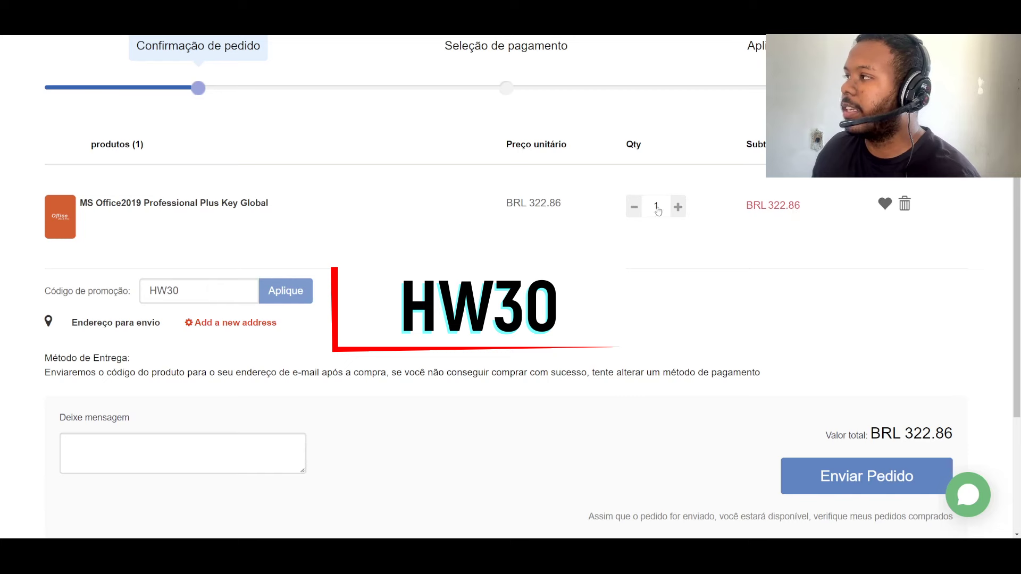
key(ctrl+plus)
key(ctrl+plus)
key(ctrl+plus)
key(ctrl+plus)
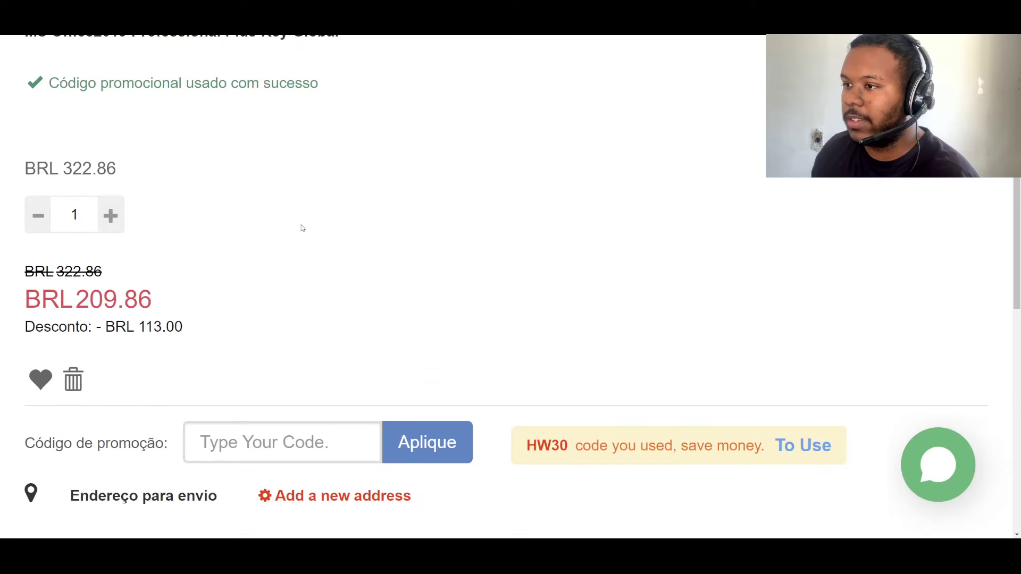
drag(24, 265, 74, 305)
drag(193, 321, 116, 327)
click(161, 318)
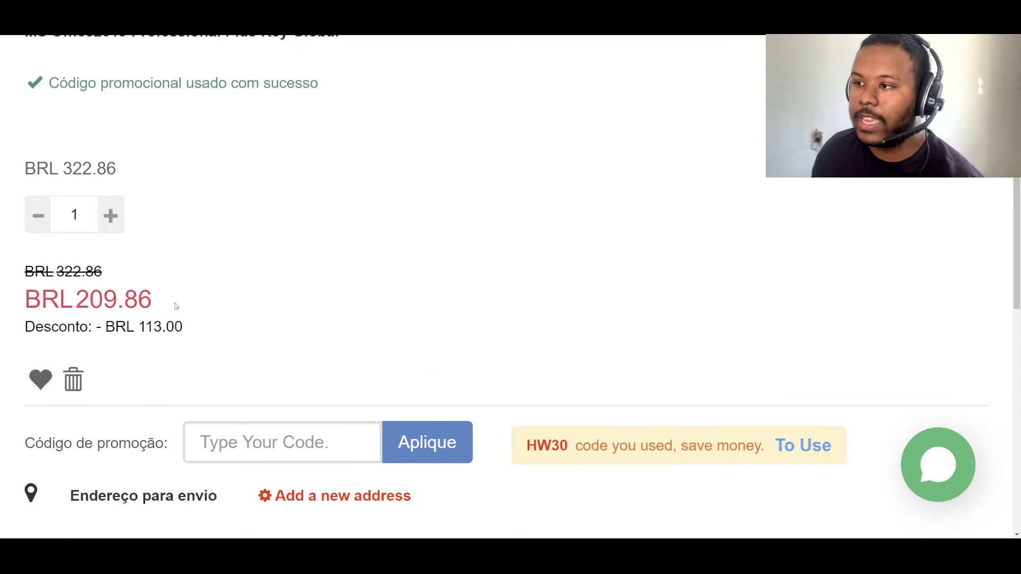
scroll(353, 212, down, 5)
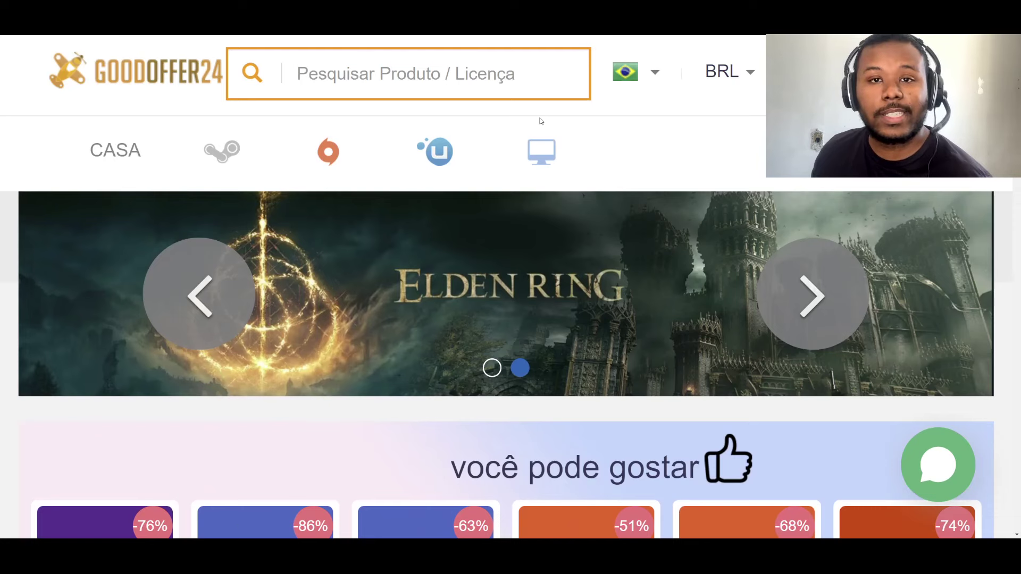
- Browse the recommended Windows and Office keys on the store's home page
scroll(606, 109, down, 5)
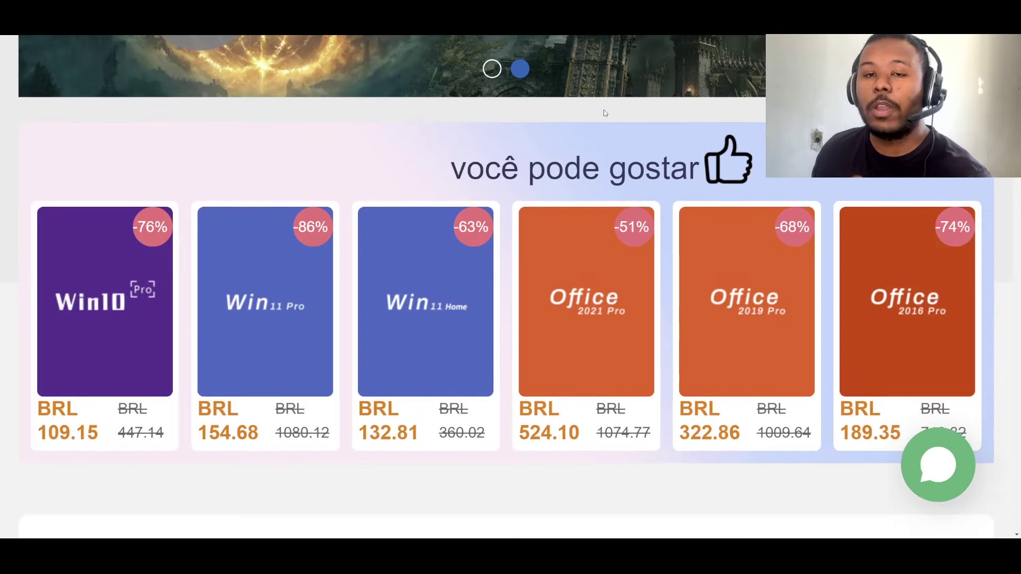